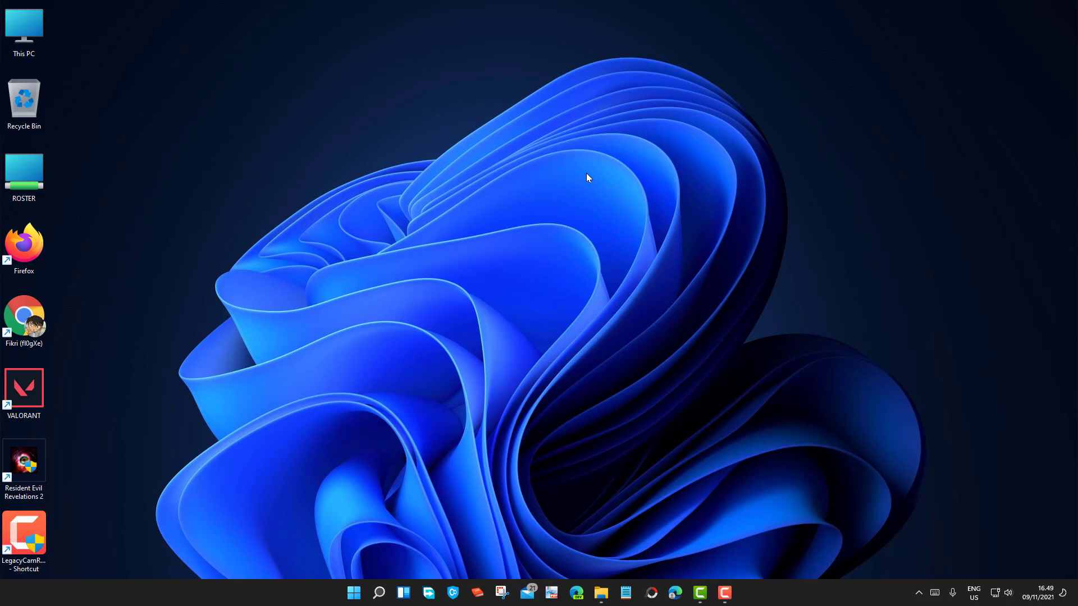
Step: Open the Virus & threat protection settings of Windows Security from the system's Privacy & security settings
key("super+i")
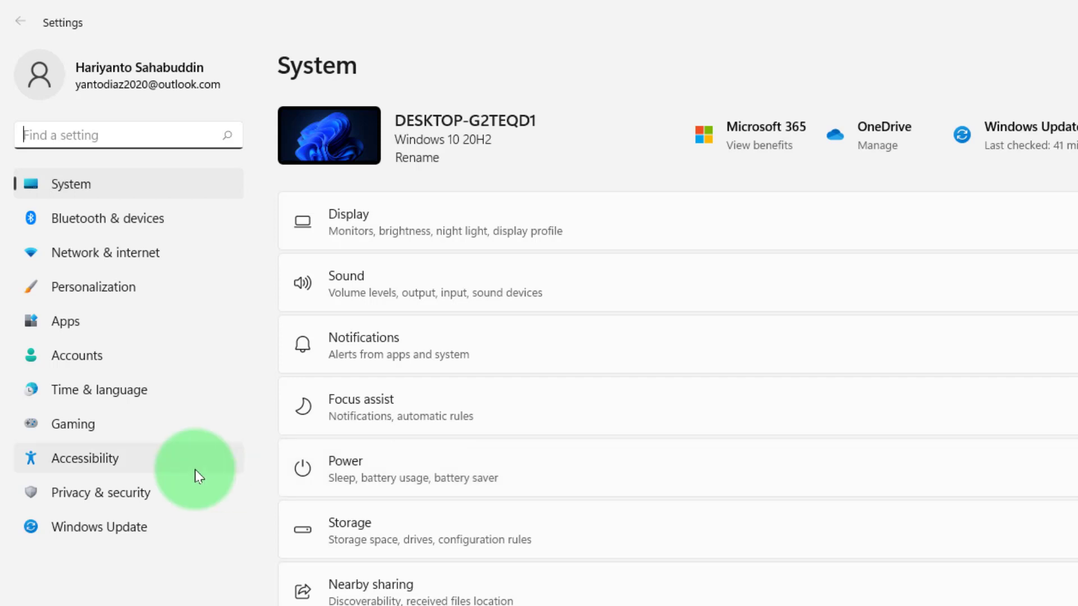
left_click(170, 491)
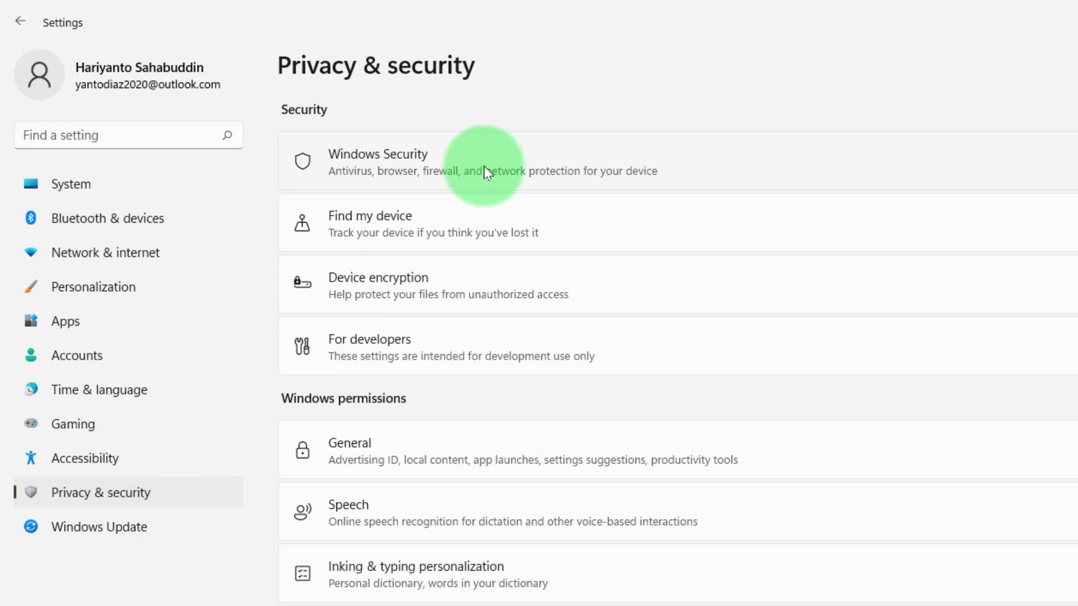
left_click(484, 167)
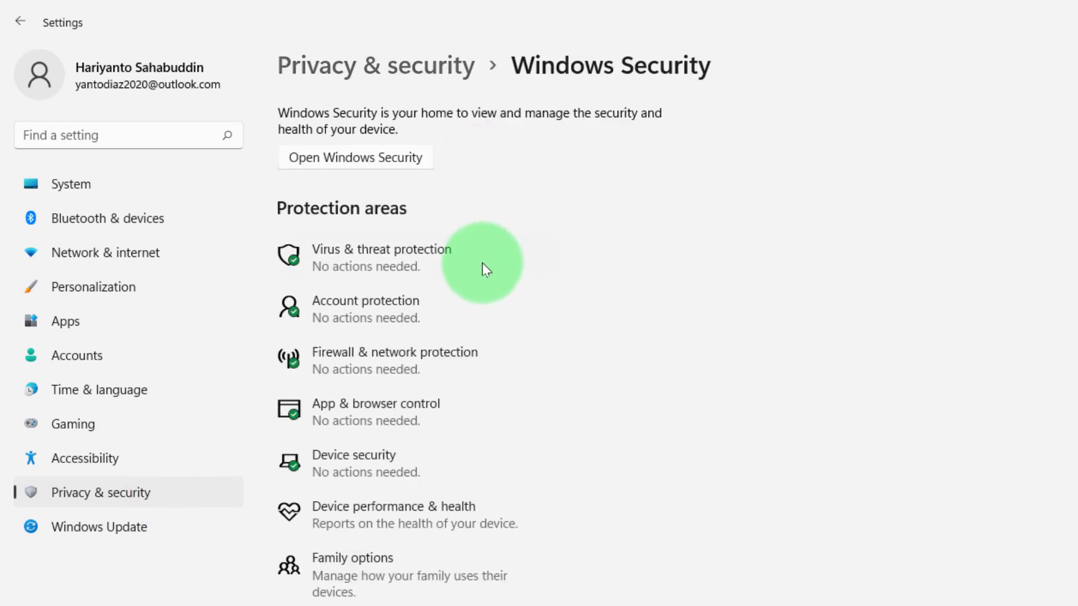
left_click(395, 254)
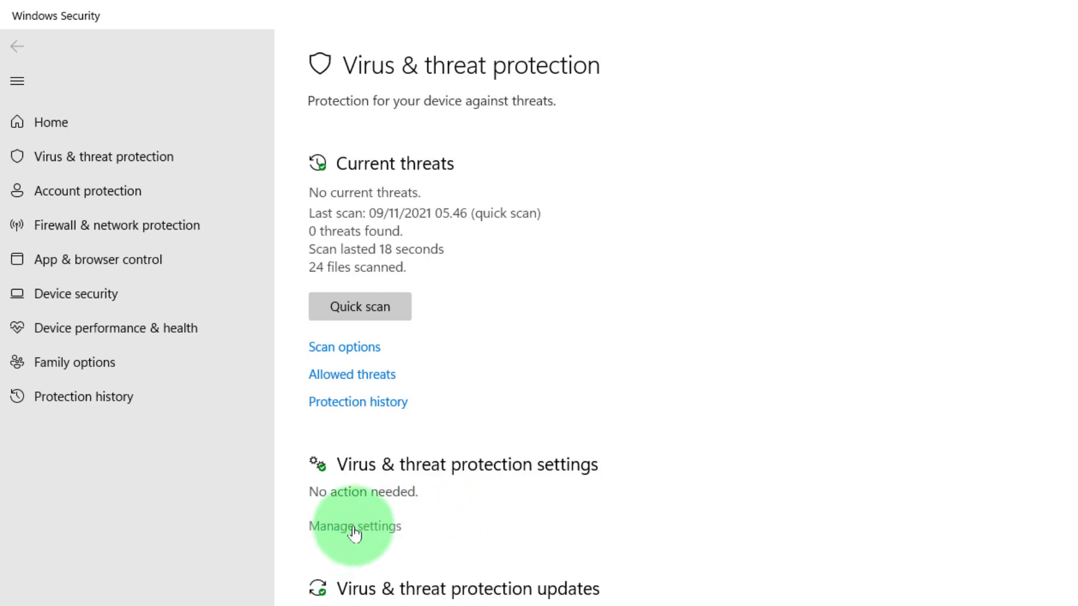
left_click(354, 530)
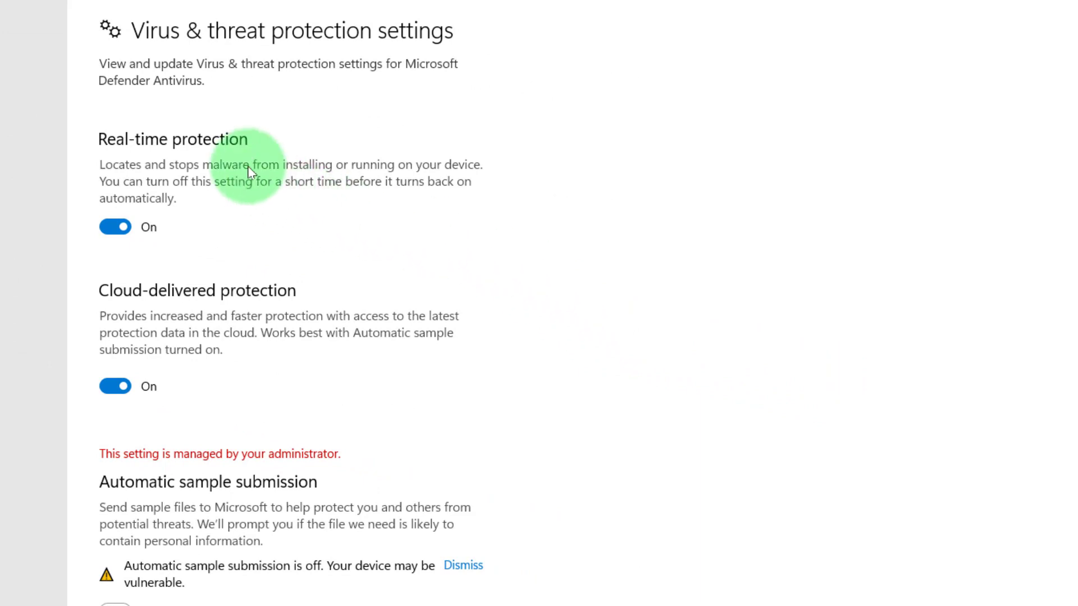
Step: Turn off Real-time protection, Cloud-delivered protection and Tamper Protection
left_click(108, 229)
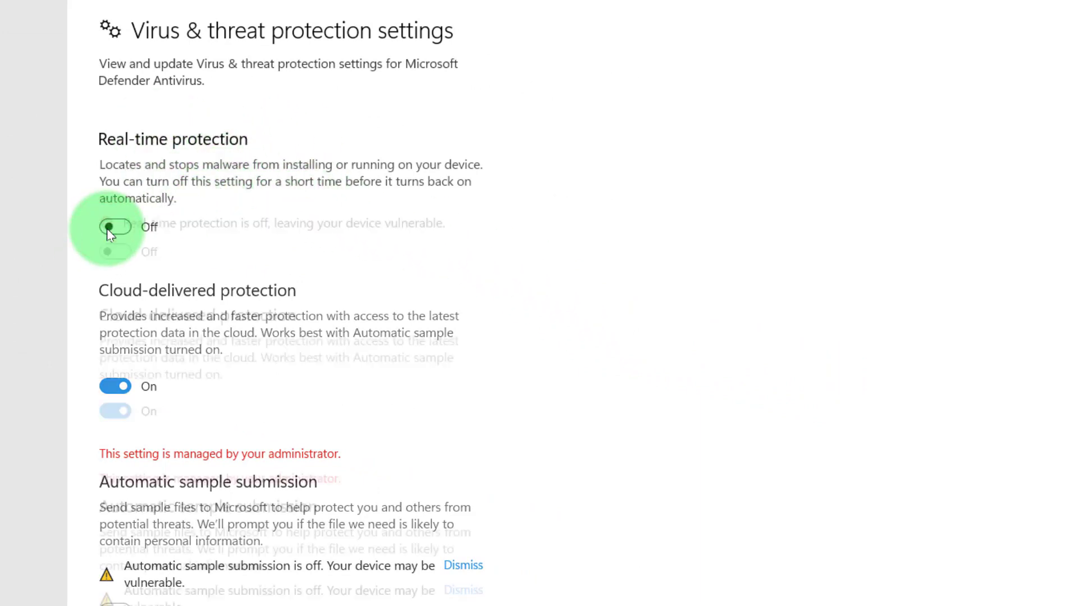
left_click(116, 410)
scroll(601, 412, "down", 7)
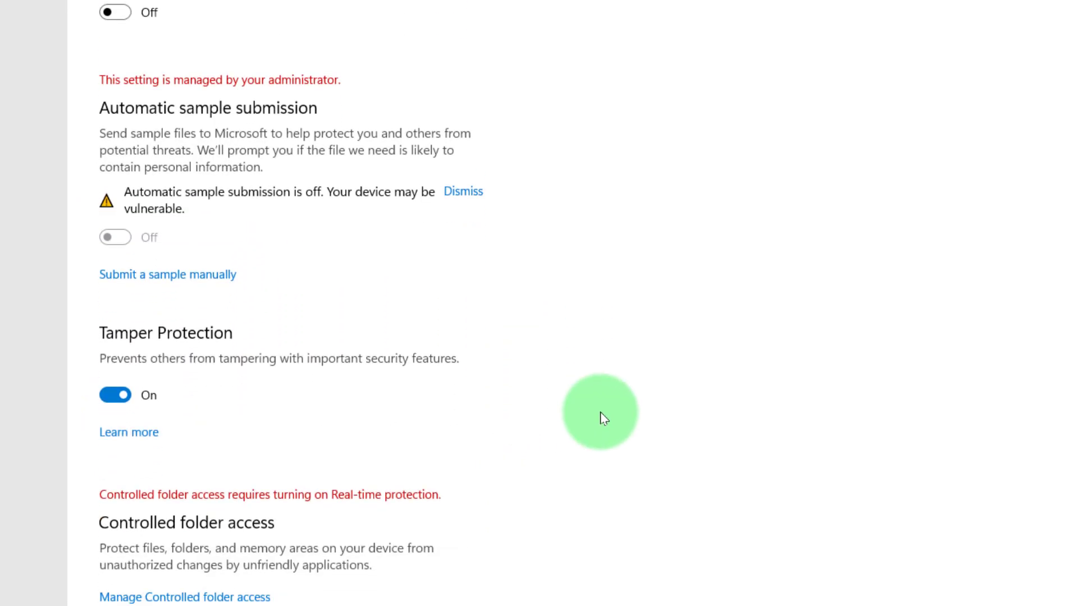
left_click(114, 394)
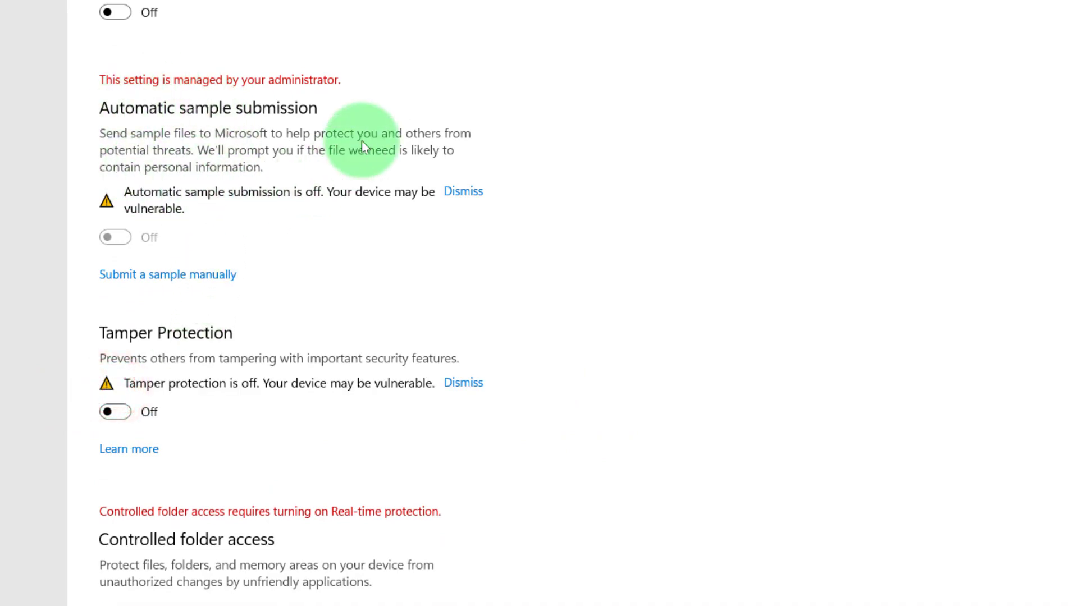
scroll(369, 223, "up", 7)
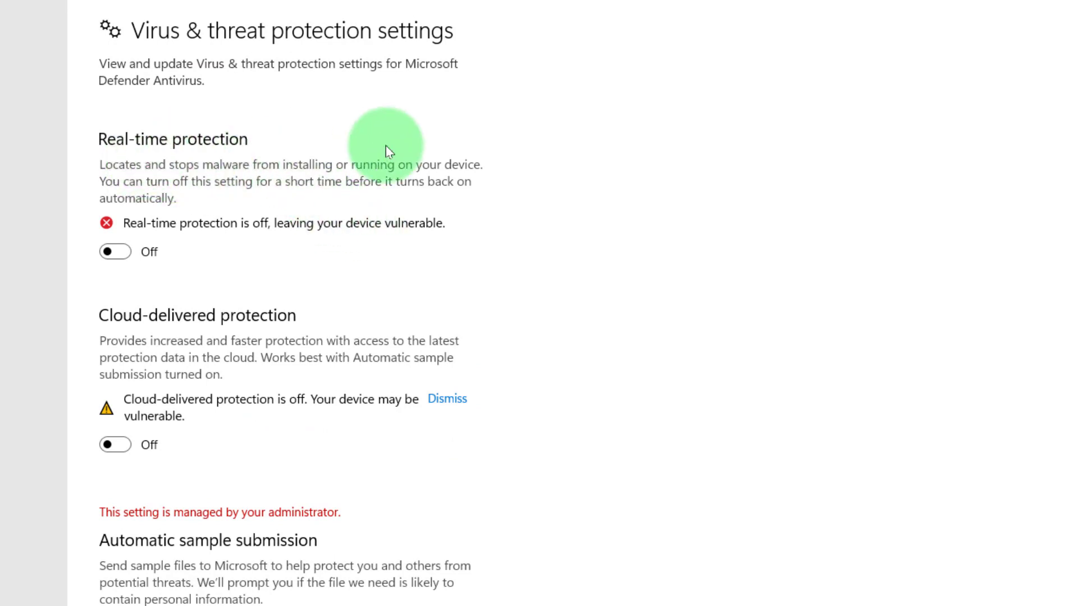
scroll(473, 319, "down", 2)
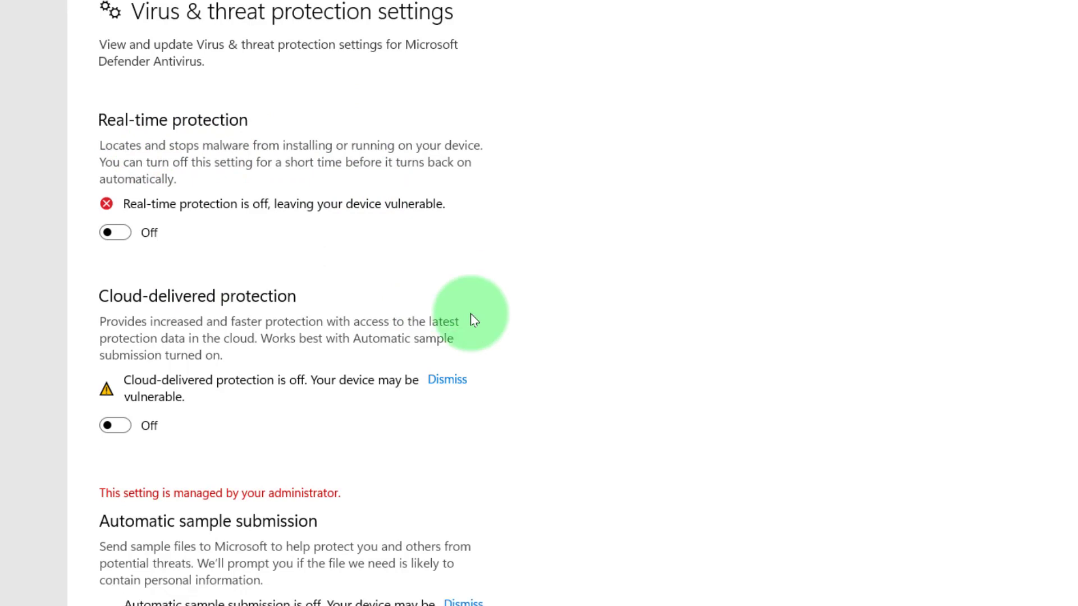
scroll(424, 415, "down", 2)
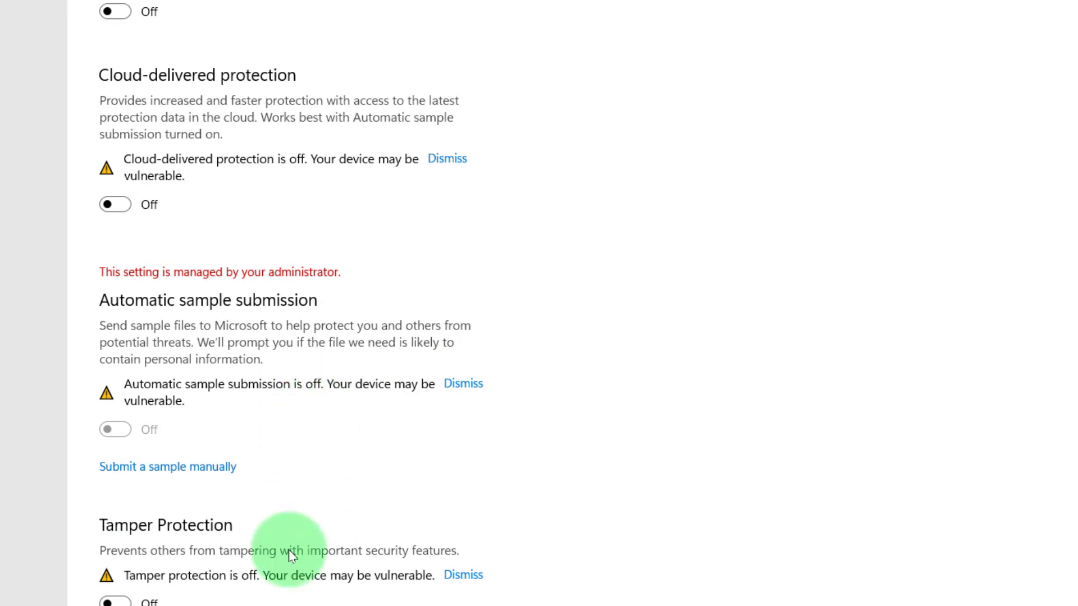
scroll(289, 550, "up", 4)
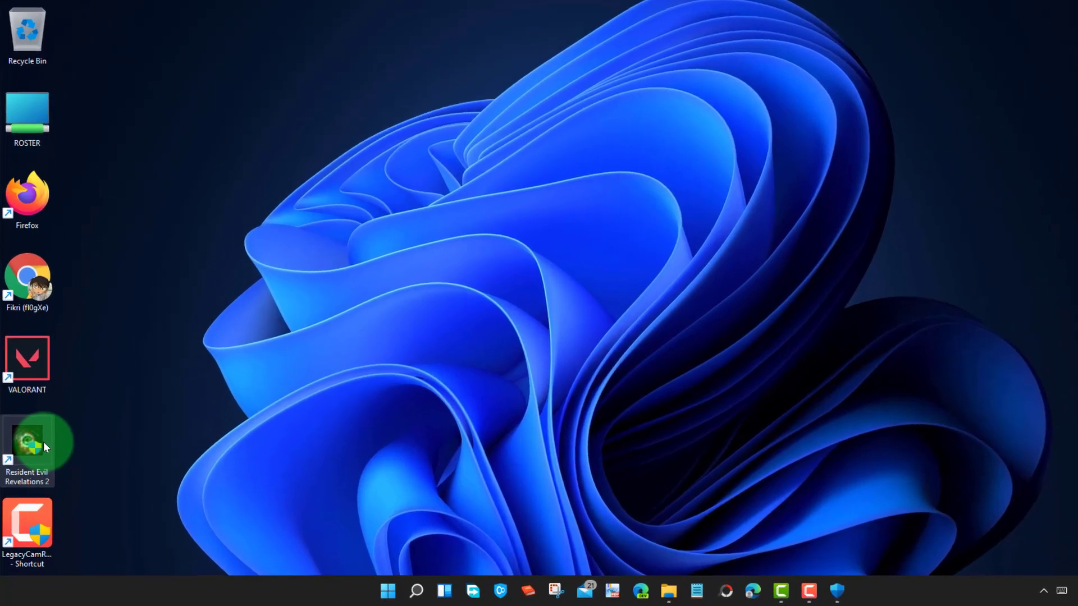
Step: Set the Resident Evil Revelations 2 desktop shortcut to run in compatibility mode for Windows 7
right_click(38, 462)
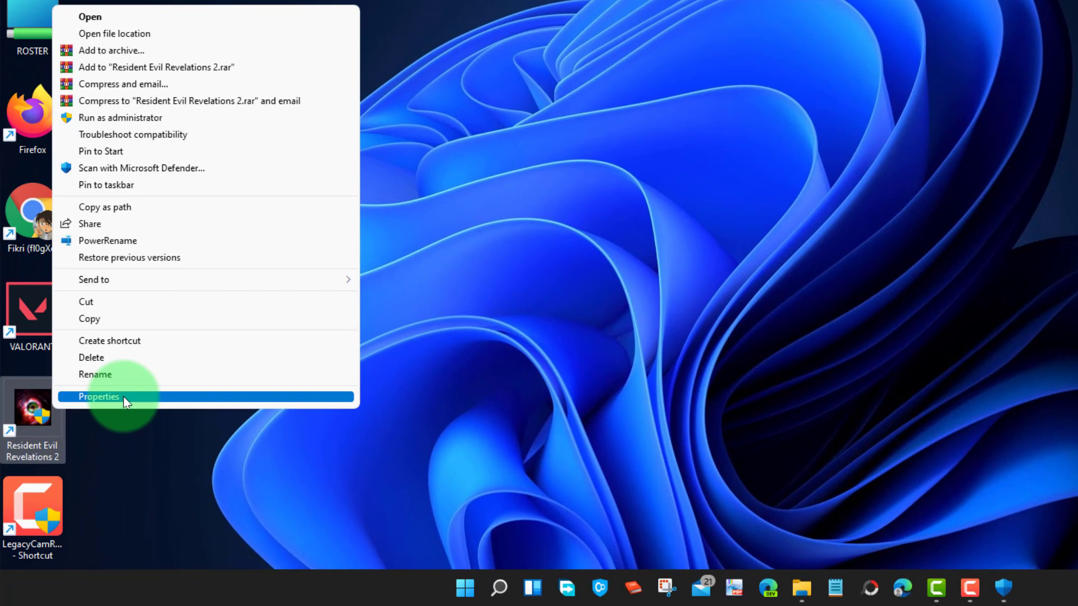
left_click(123, 399)
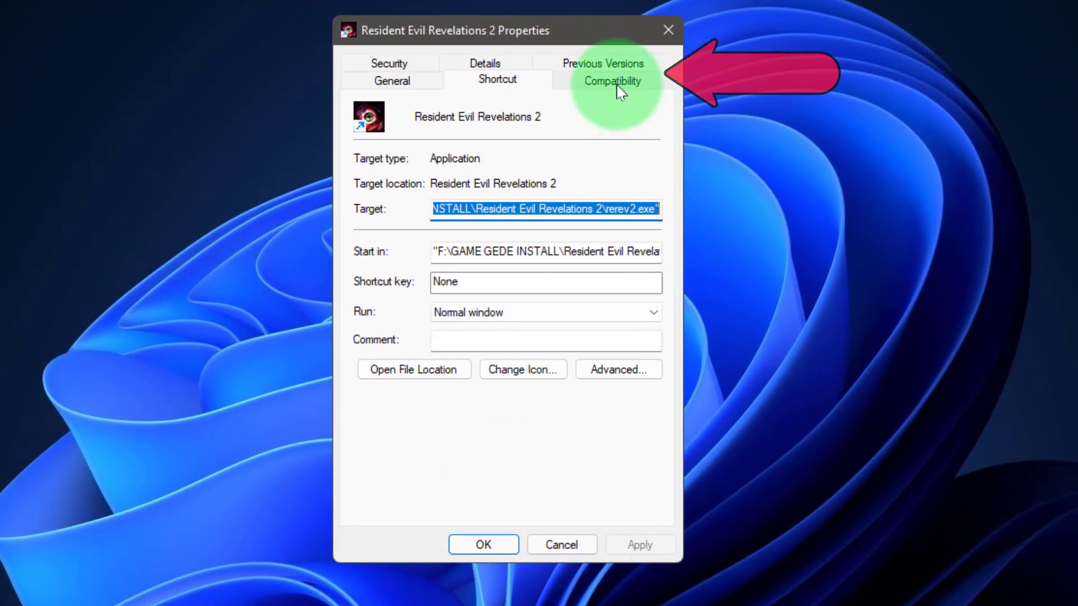
left_click(616, 87)
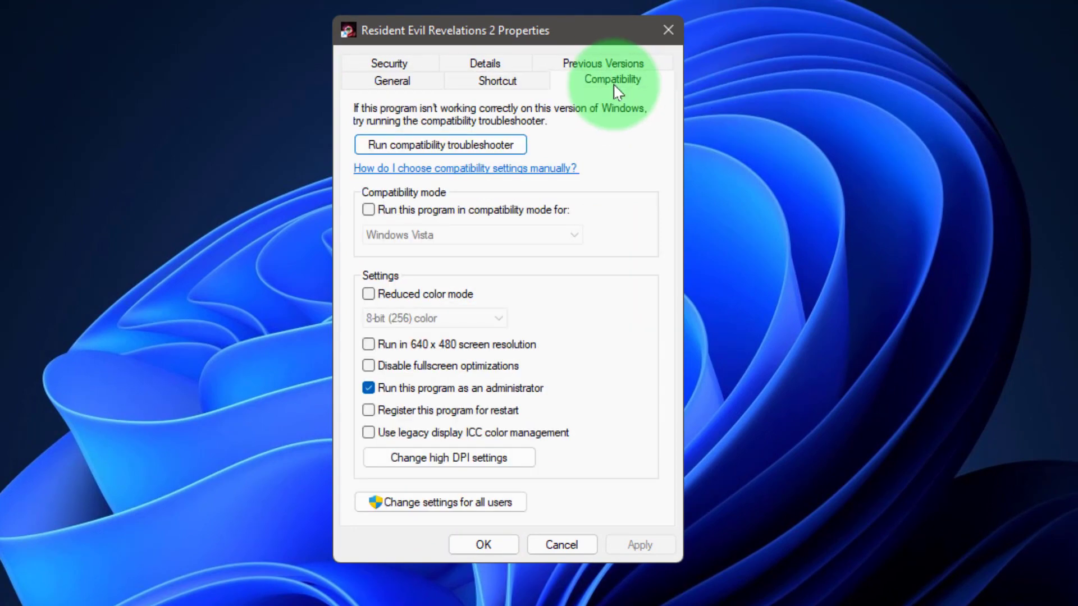
left_click(369, 211)
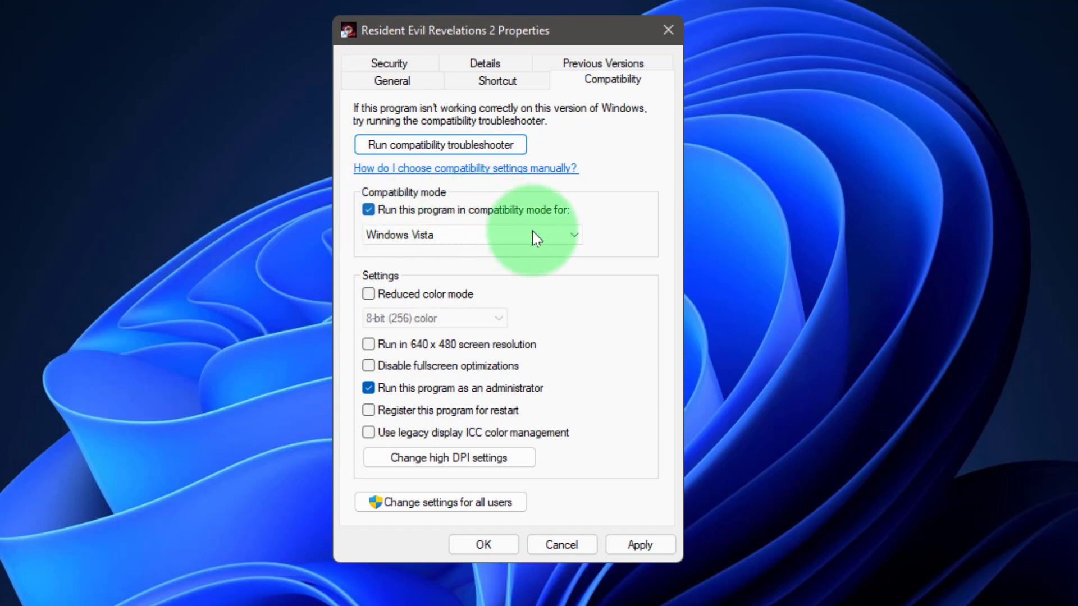
left_click(579, 236)
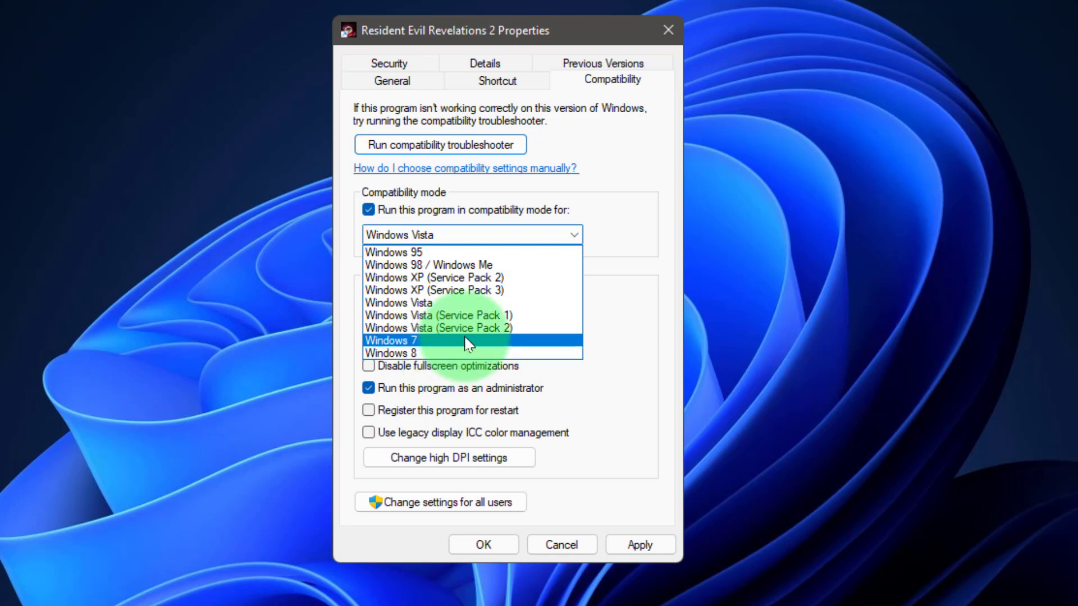
left_click(466, 341)
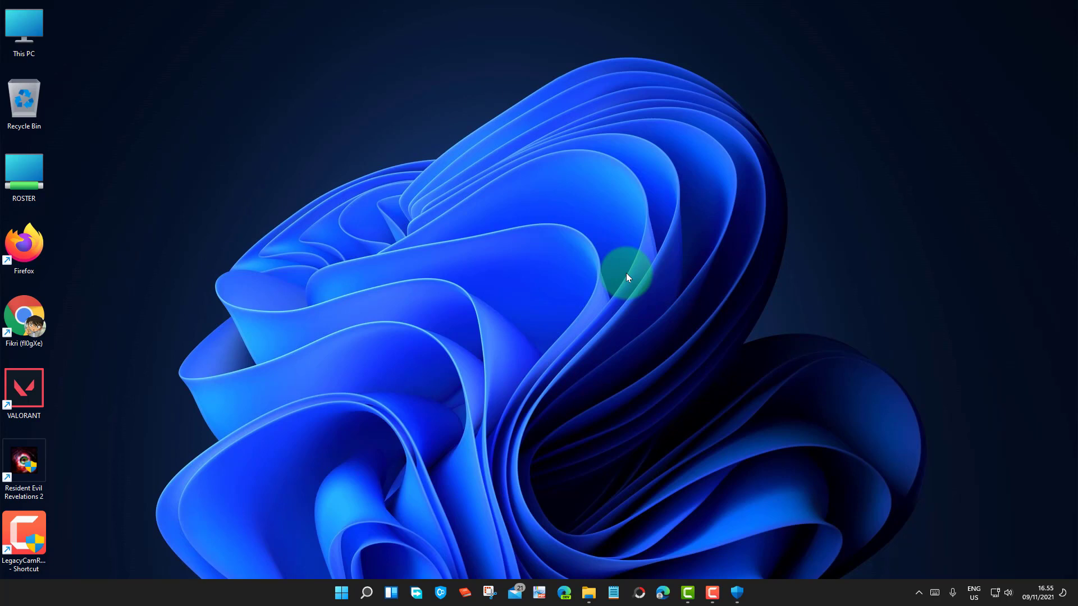
Step: Search for cmd, open Command Prompt as administrator and move its window into clear view
left_click(370, 594)
type("cmd")
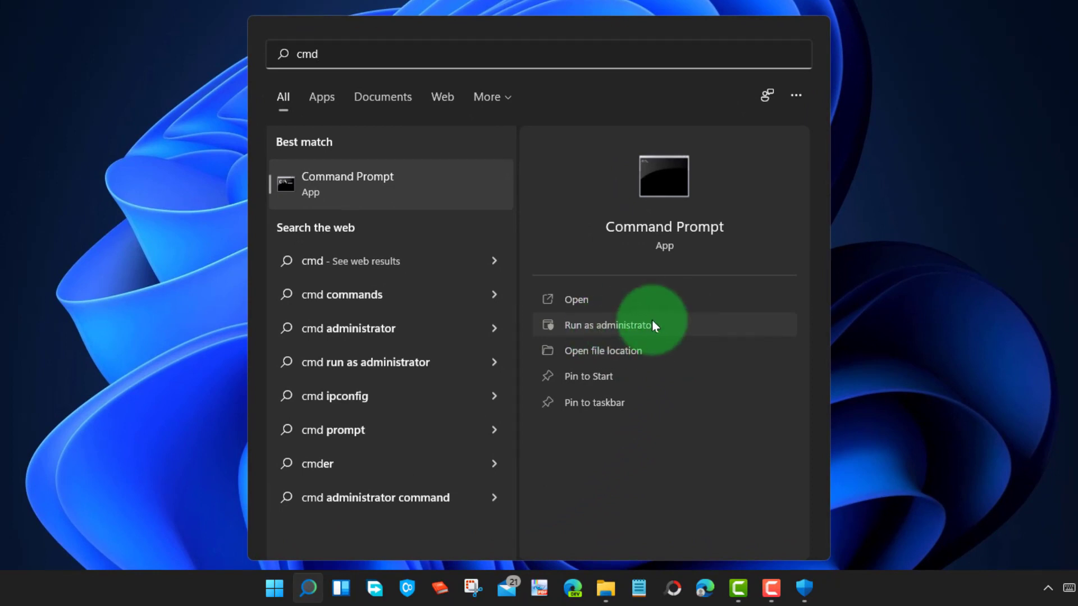
left_click(686, 325)
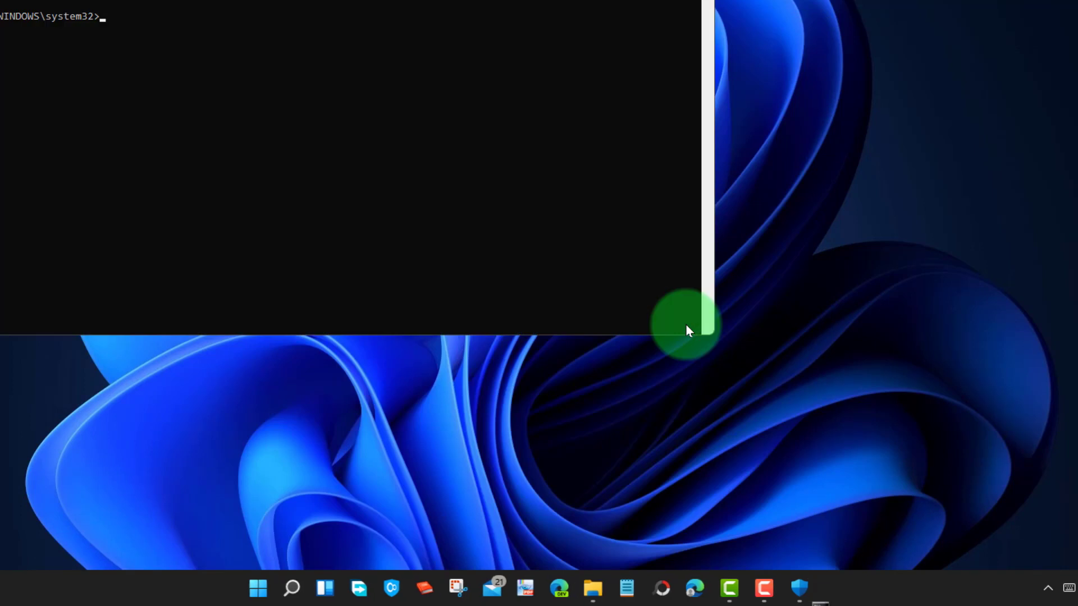
left_click(486, 69)
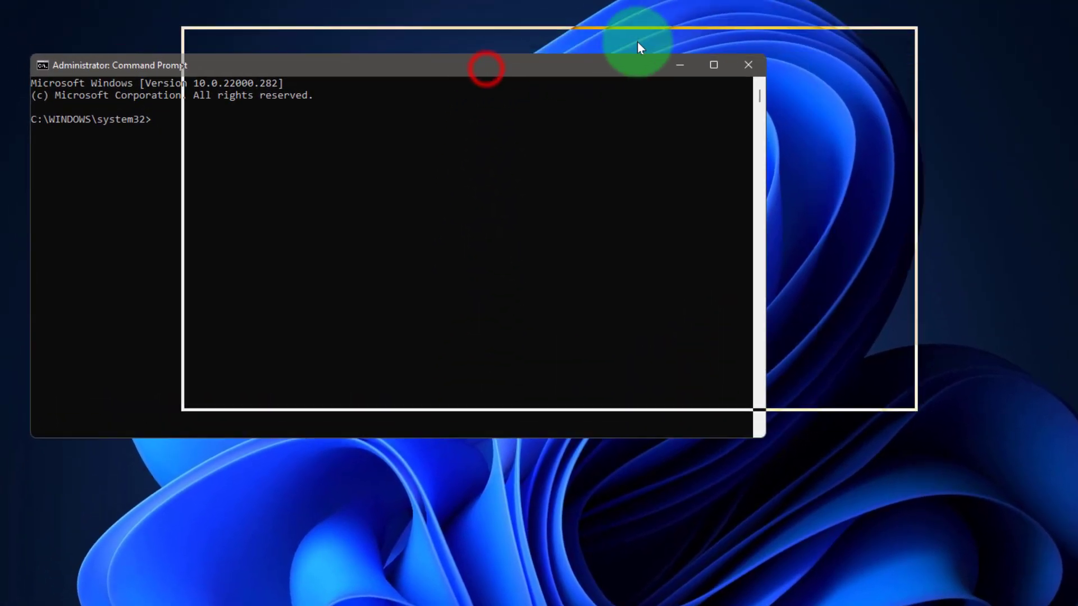
Step: Run the system file check with the command sfc /scannow
type("s")
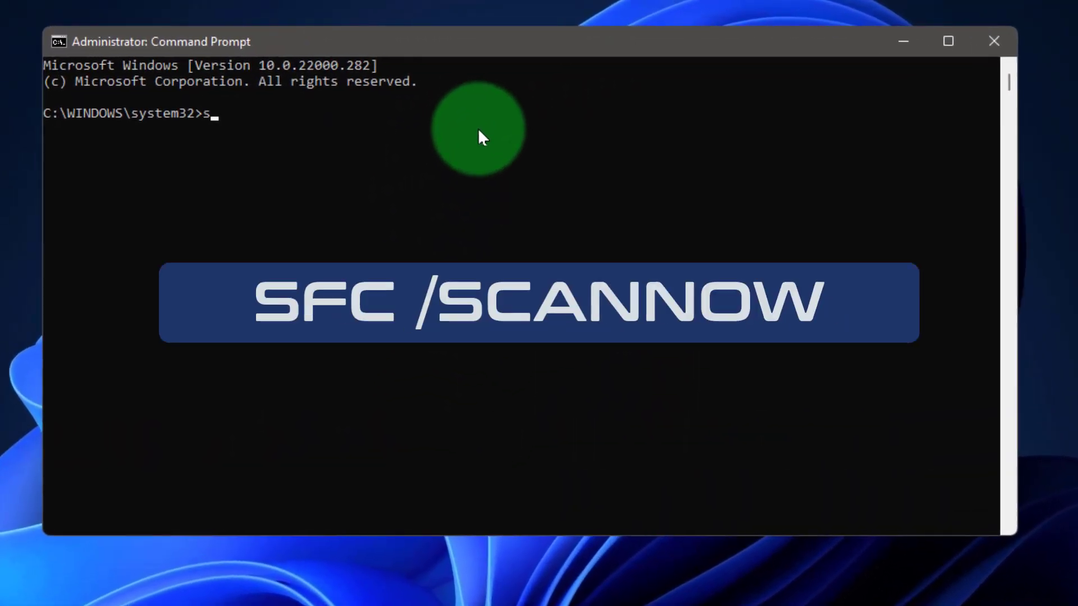
type("fc ")
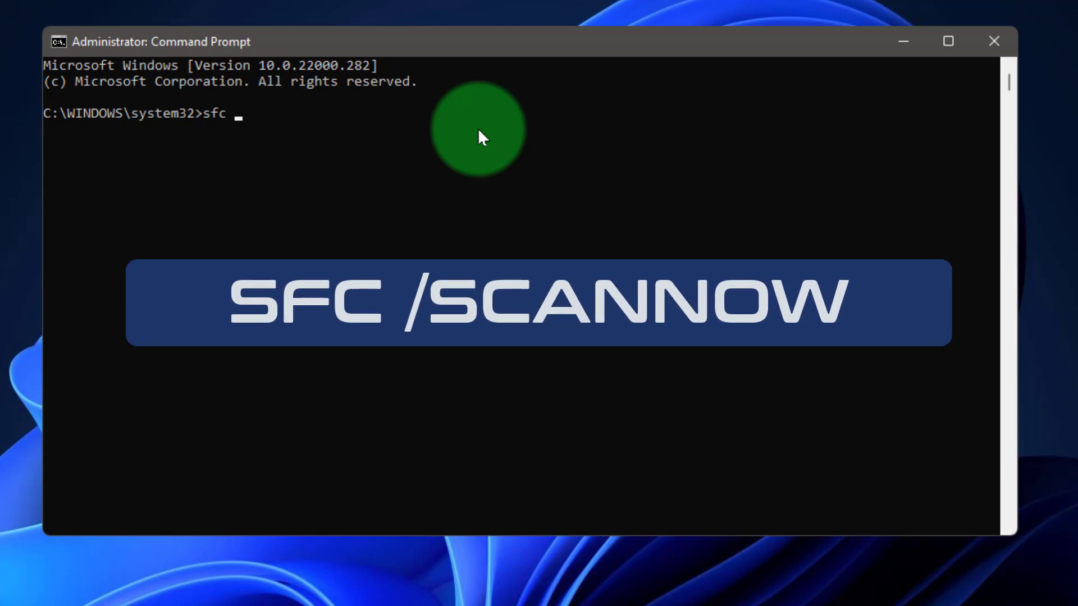
type("/scannow")
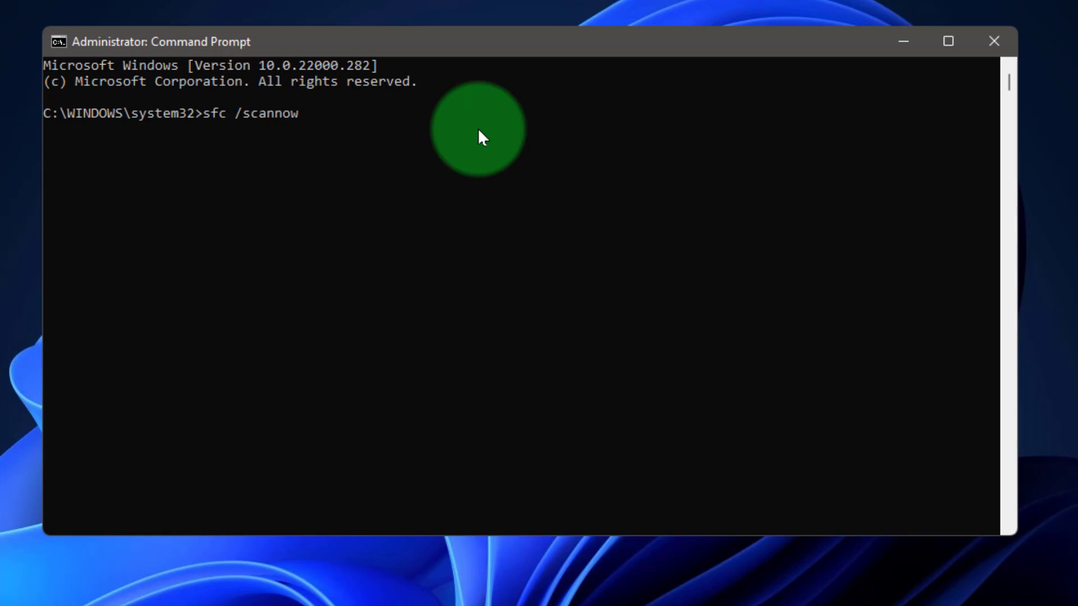
key("Return")
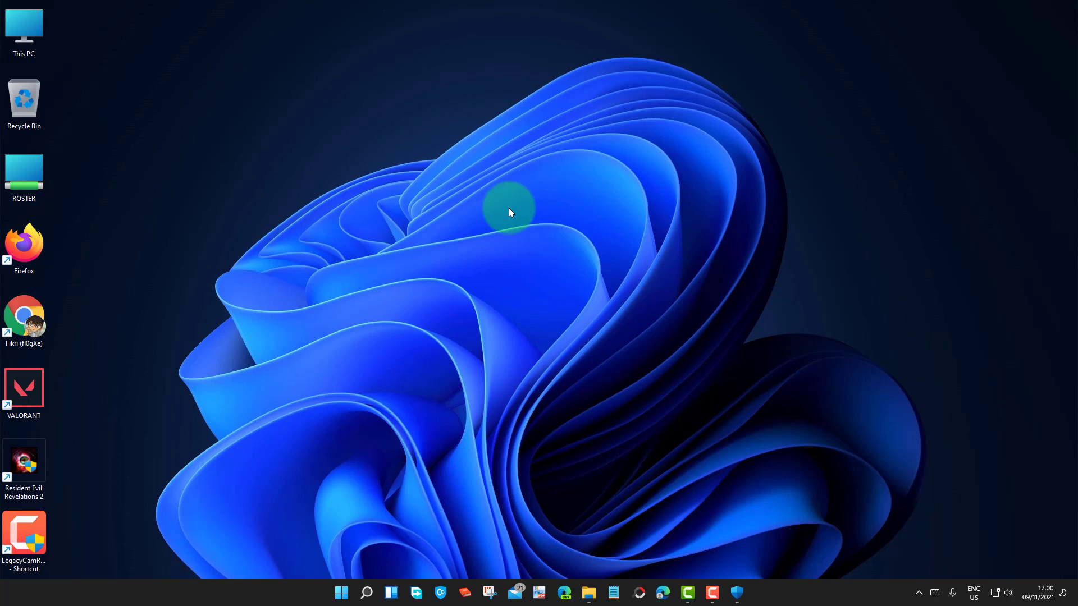
Step: Search for the restore point settings, open Create a restore point and reposition the System Properties window
left_click(363, 594)
type("systwm")
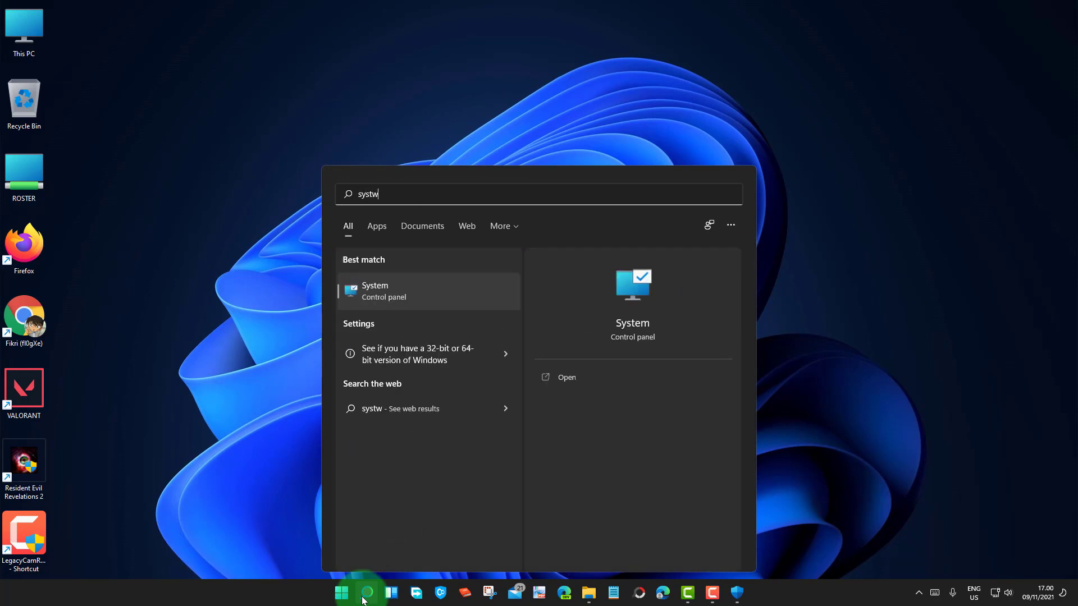
key("BackSpace")
key("BackSpace")
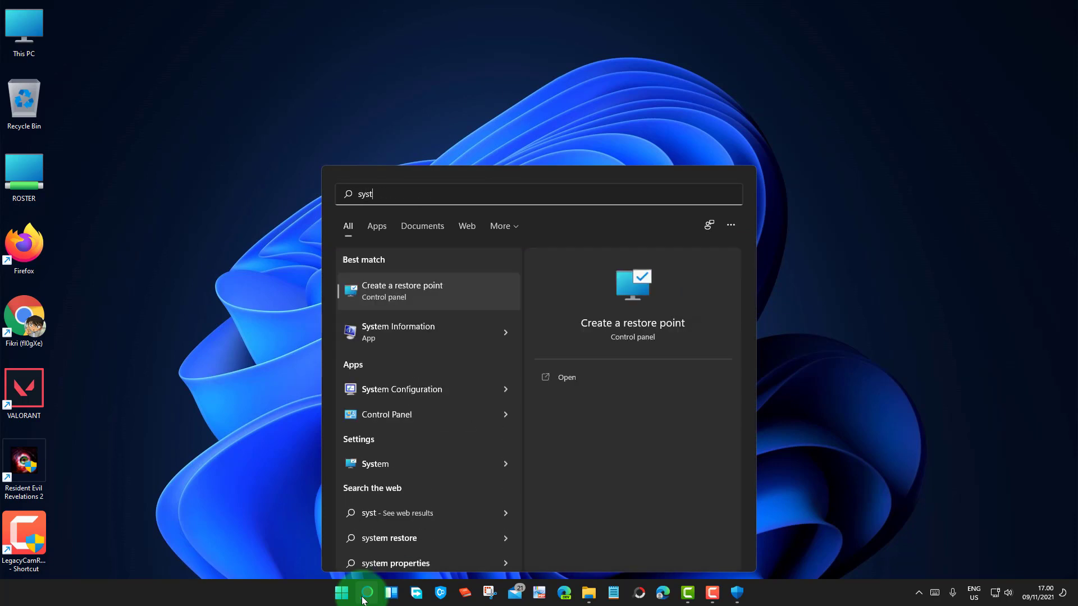
left_click(635, 329)
left_click_drag(137, 19, 482, 77)
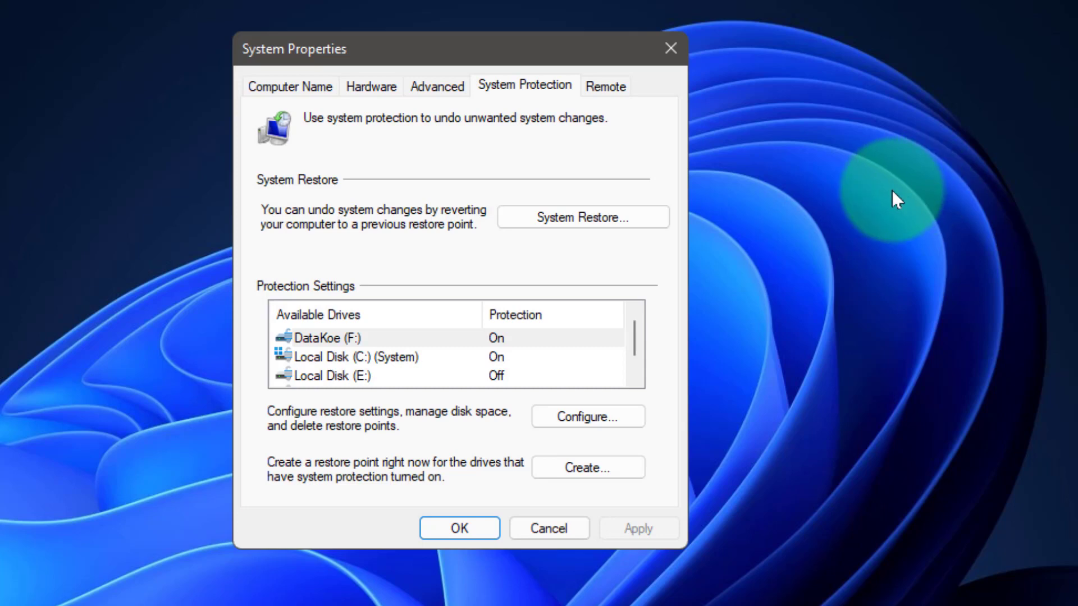
Step: Start System Restore and select the manual restore point "jsut fine man"
left_click(582, 219)
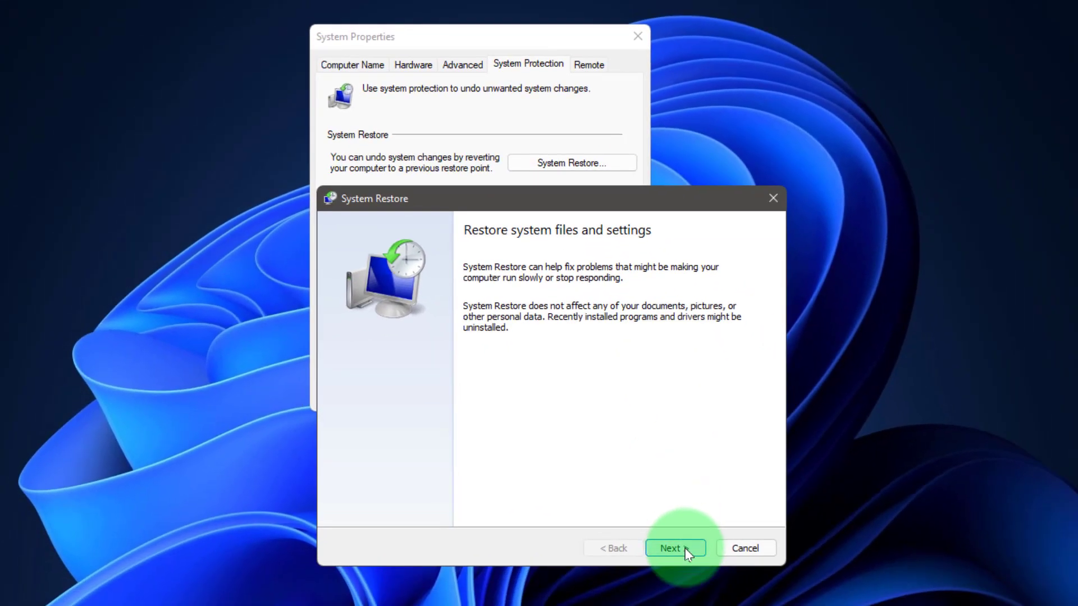
left_click(685, 548)
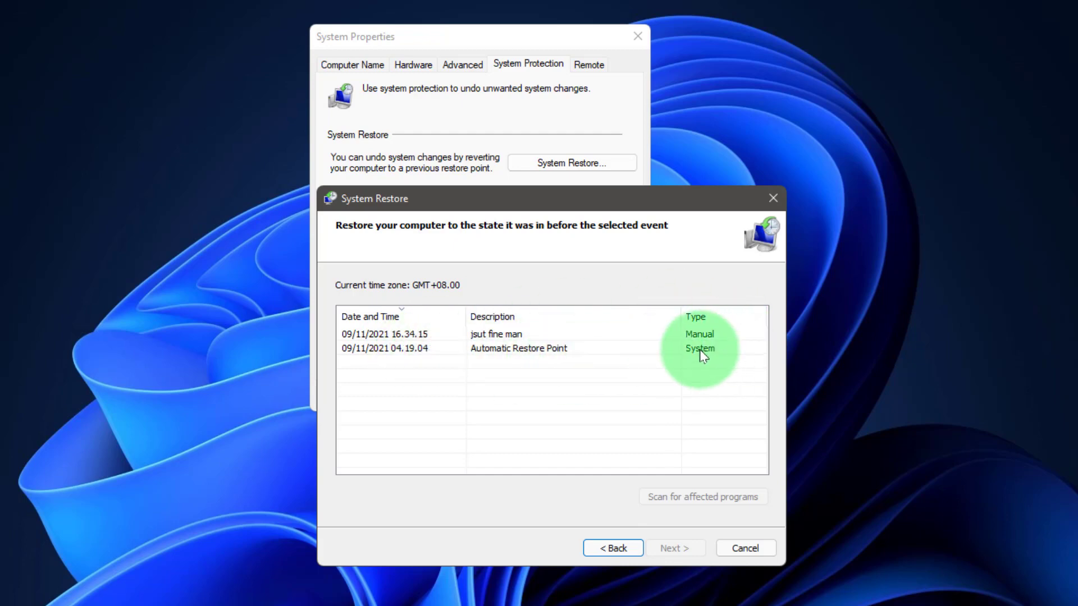
left_click(594, 349)
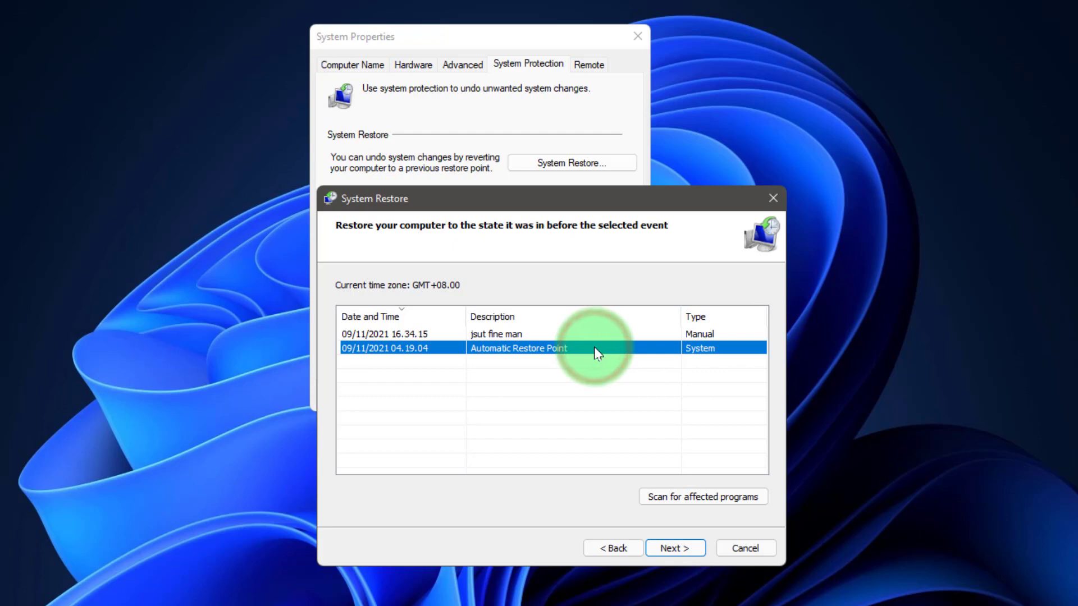
left_click(573, 332)
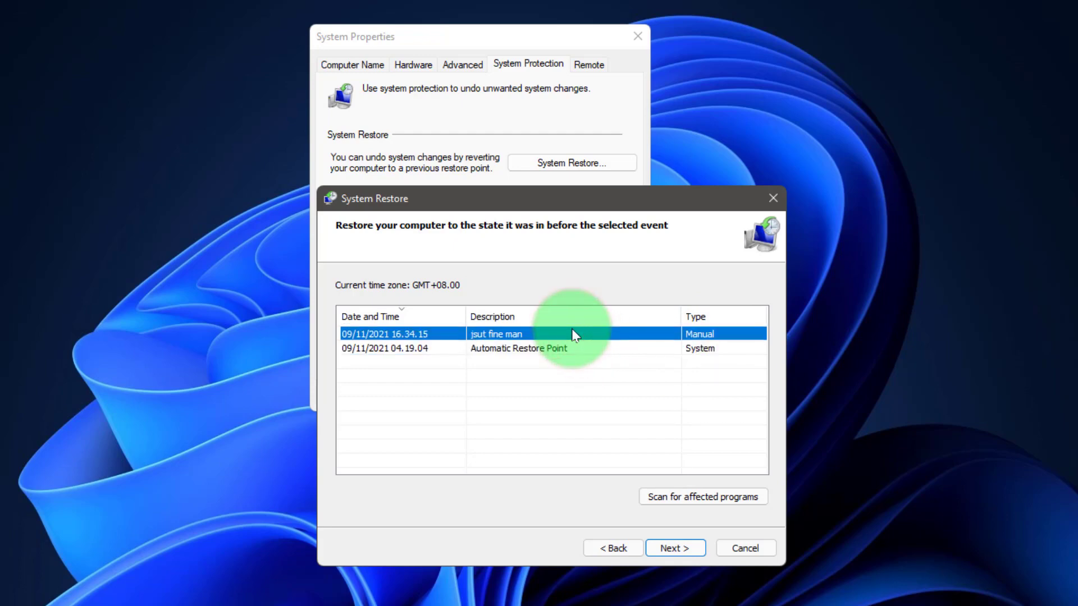